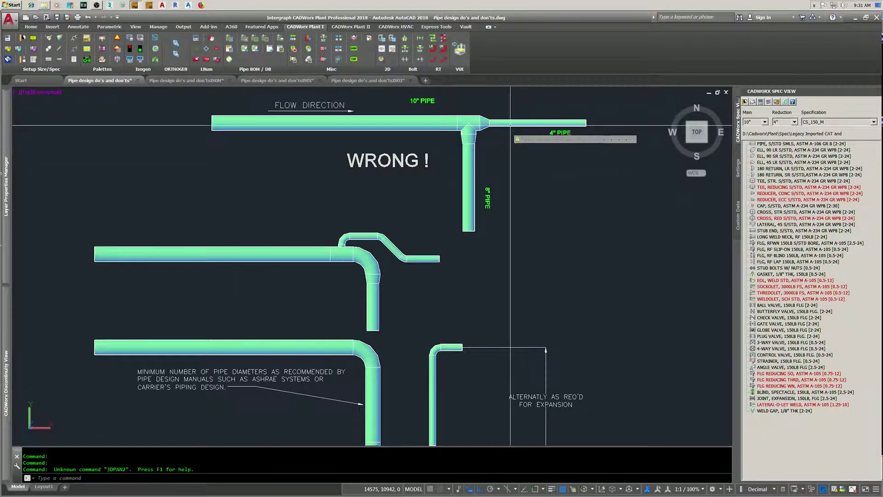
- Pan down past the lower offset-branch examples to the expansion loop detail
{"action": "middle_click_drag", "start_coordinate": [496, 163], "coordinate": [506, 138]}
{"action": "scroll", "coordinate": [501, 139], "scroll_direction": "down", "scroll_amount": 1}
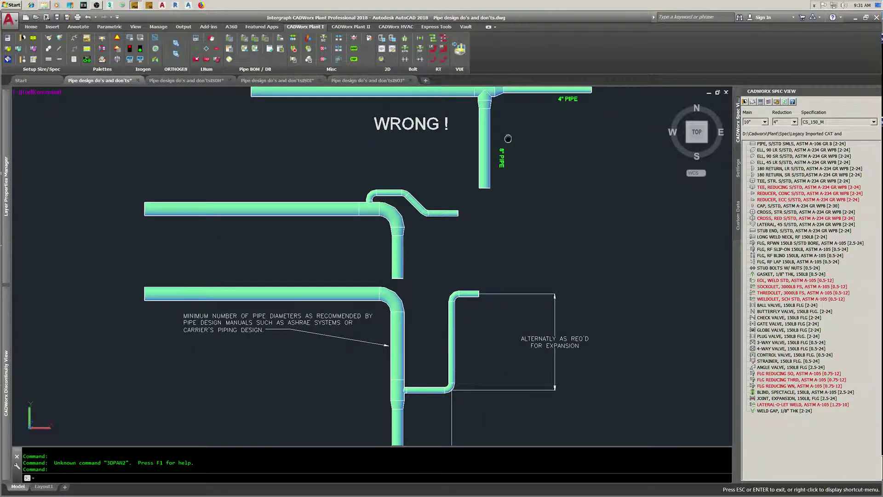
{"action": "middle_click_drag", "start_coordinate": [395, 216], "coordinate": [398, 177]}
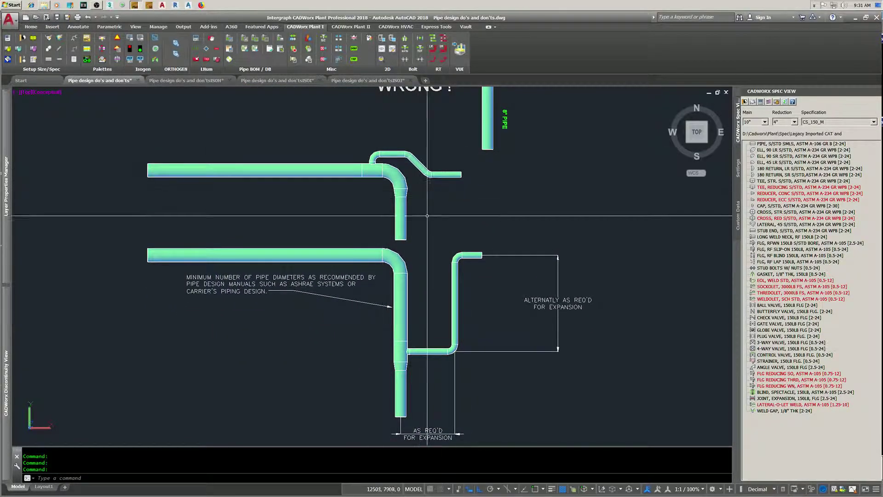
{"action": "middle_click_drag", "start_coordinate": [425, 239], "coordinate": [434, 191]}
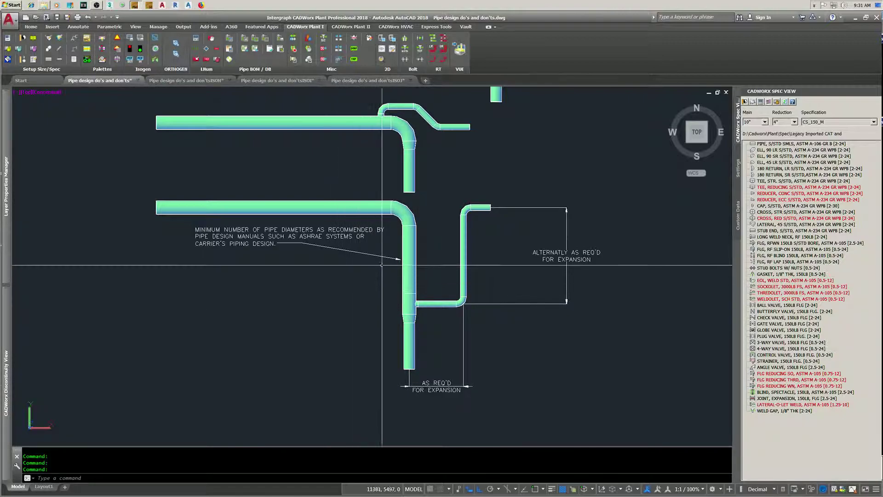
- Recentre on the expansion loop, glance back at the WRONG ! tee, and zoom out
{"action": "mouse_move", "coordinate": [488, 297]}
{"action": "middle_mouse_down"}
{"action": "mouse_move", "coordinate": [465, 272]}
{"action": "mouse_move", "coordinate": [453, 293]}
{"action": "middle_mouse_up"}
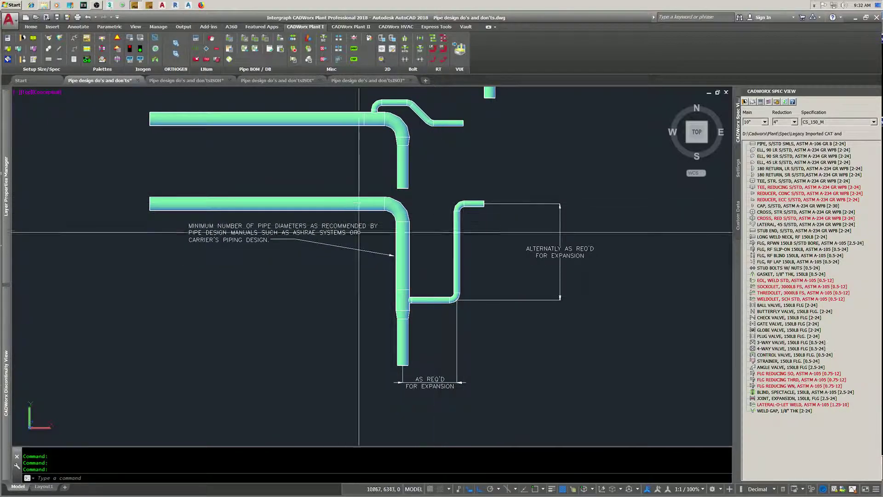
{"action": "middle_click_drag", "start_coordinate": [409, 263], "coordinate": [423, 327]}
{"action": "middle_click_drag", "start_coordinate": [401, 247], "coordinate": [402, 194]}
{"action": "scroll", "coordinate": [445, 341], "scroll_direction": "down", "scroll_amount": 8}
- Zoom in on the AVOID IF POSSIBLE bullhead tee detail
{"action": "mouse_move", "coordinate": [457, 395]}
{"action": "middle_mouse_down"}
{"action": "mouse_move", "coordinate": [445, 293]}
{"action": "mouse_move", "coordinate": [429, 263]}
{"action": "middle_mouse_up"}
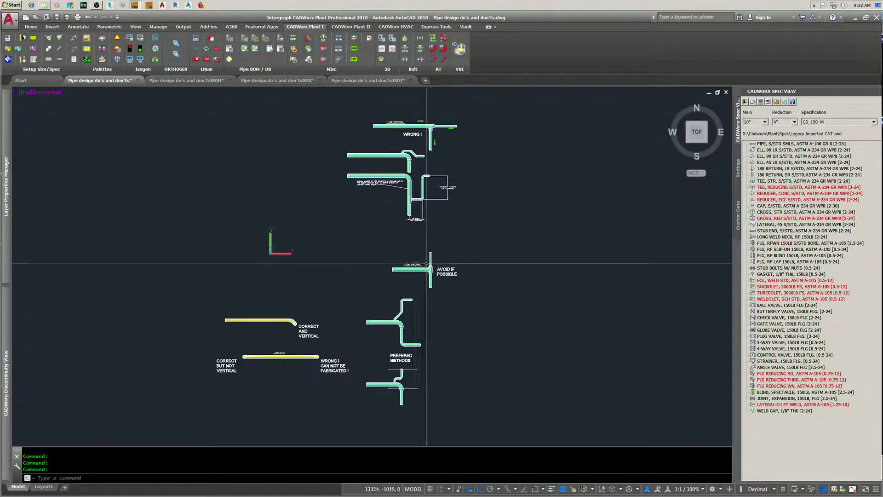
{"action": "scroll", "coordinate": [444, 278], "scroll_direction": "up", "scroll_amount": 6}
{"action": "scroll", "coordinate": [424, 265], "scroll_direction": "up", "scroll_amount": 2}
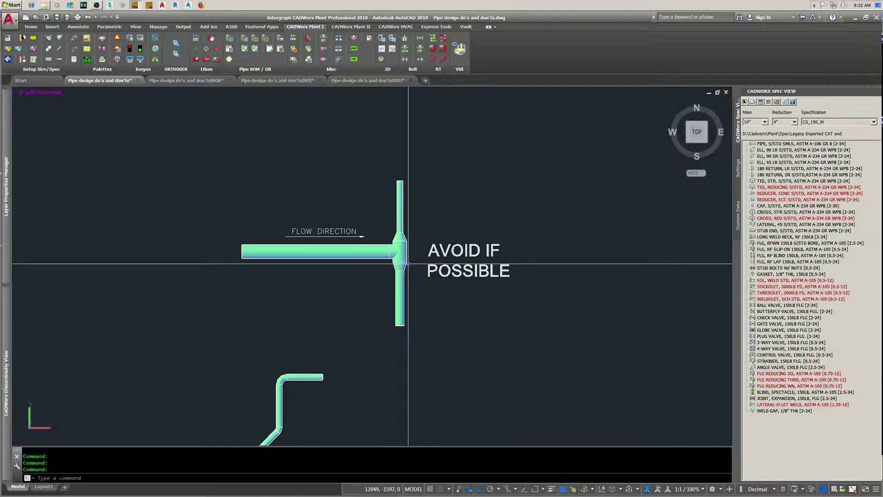
{"action": "scroll", "coordinate": [404, 260], "scroll_direction": "up", "scroll_amount": 2}
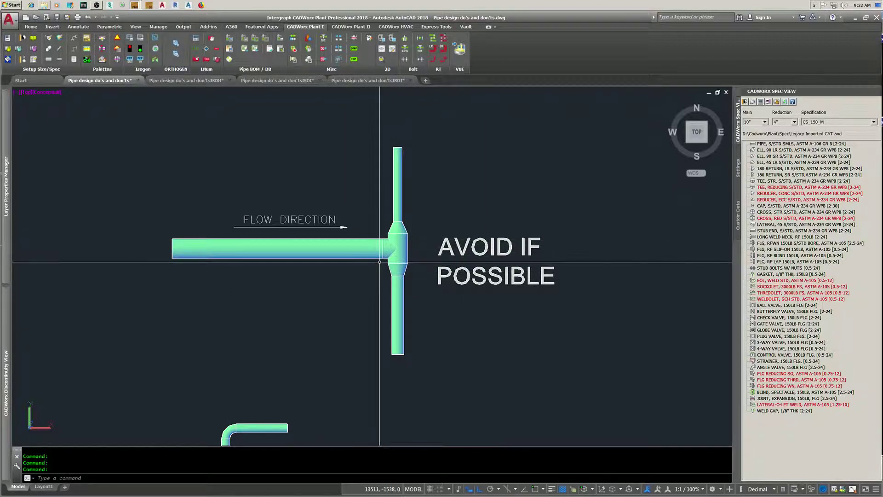
{"action": "middle_click_drag", "start_coordinate": [369, 263], "coordinate": [376, 242]}
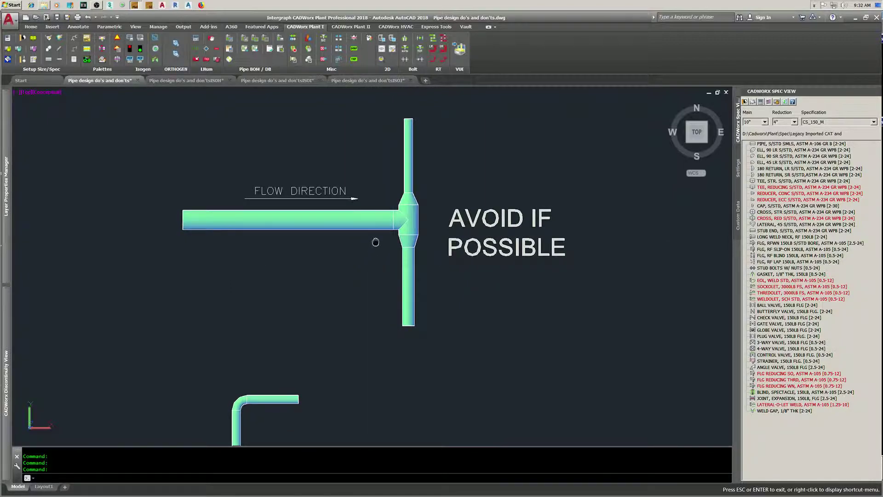
{"action": "scroll", "coordinate": [372, 244], "scroll_direction": "down", "scroll_amount": 1}
- Pan down through the PREFERED METHODS assembly to the CORRECT and WRONG sloped pipes
{"action": "middle_click_drag", "start_coordinate": [364, 281], "coordinate": [386, 232]}
{"action": "middle_click_drag", "start_coordinate": [359, 307], "coordinate": [396, 258]}
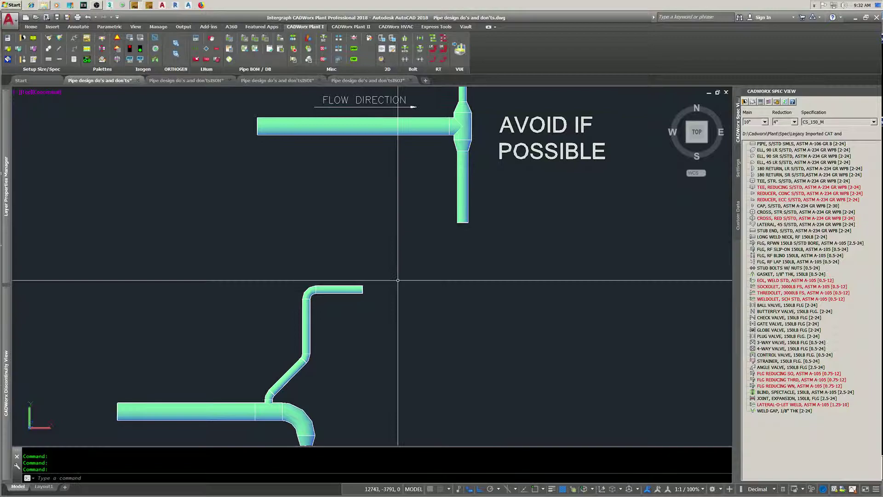
{"action": "middle_click_drag", "start_coordinate": [339, 341], "coordinate": [415, 193]}
{"action": "middle_click_drag", "start_coordinate": [391, 264], "coordinate": [425, 218]}
{"action": "middle_click_drag", "start_coordinate": [448, 344], "coordinate": [448, 270]}
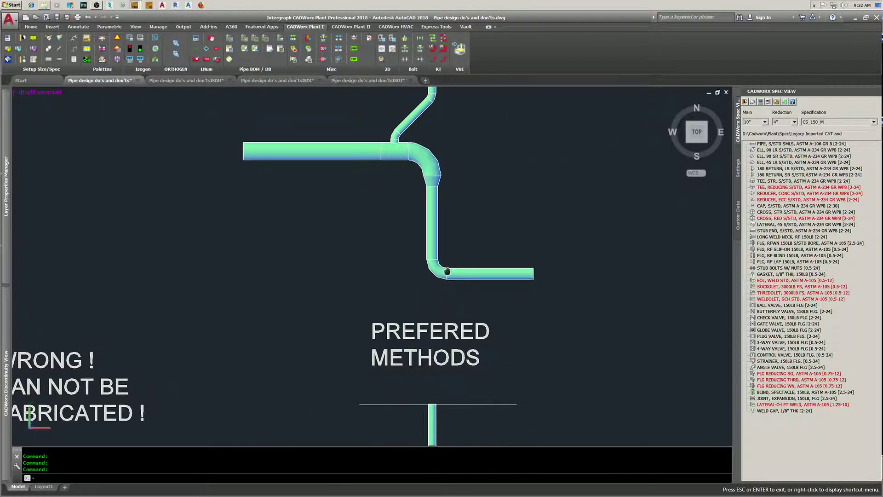
{"action": "scroll", "coordinate": [447, 270], "scroll_direction": "down", "scroll_amount": 2}
{"action": "mouse_move", "coordinate": [446, 378]}
{"action": "middle_mouse_down"}
{"action": "mouse_move", "coordinate": [447, 285]}
{"action": "mouse_move", "coordinate": [436, 275]}
{"action": "mouse_move", "coordinate": [513, 305]}
{"action": "mouse_move", "coordinate": [512, 328]}
{"action": "middle_mouse_up"}
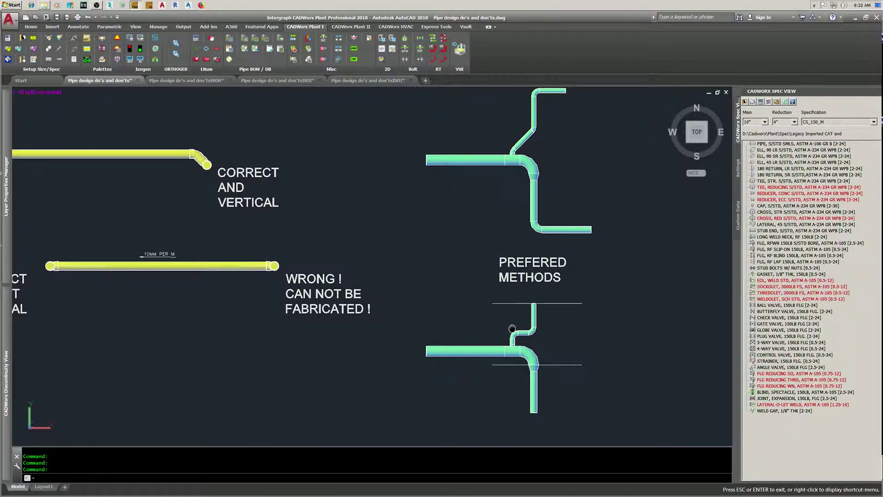
{"action": "middle_click_drag", "start_coordinate": [298, 239], "coordinate": [531, 264]}
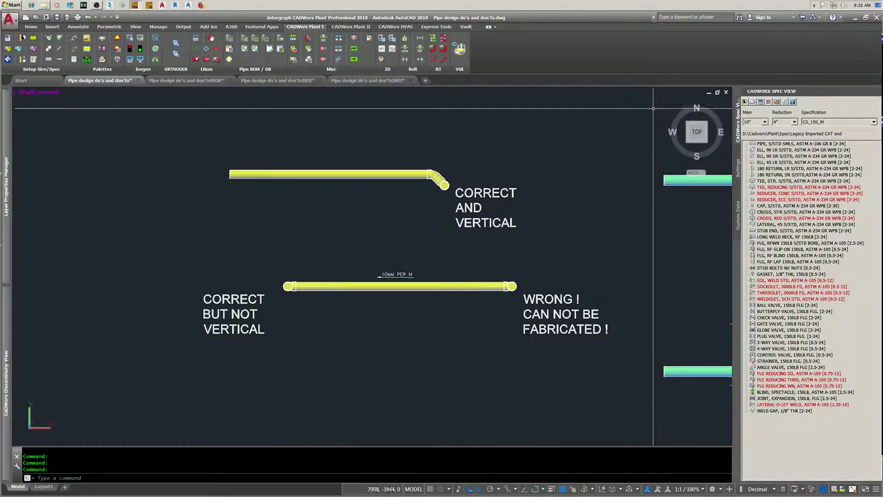
- Switch to the isometric home view and zoom to the sloped run's 90.00° elbow
{"action": "left_click", "coordinate": [670, 103]}
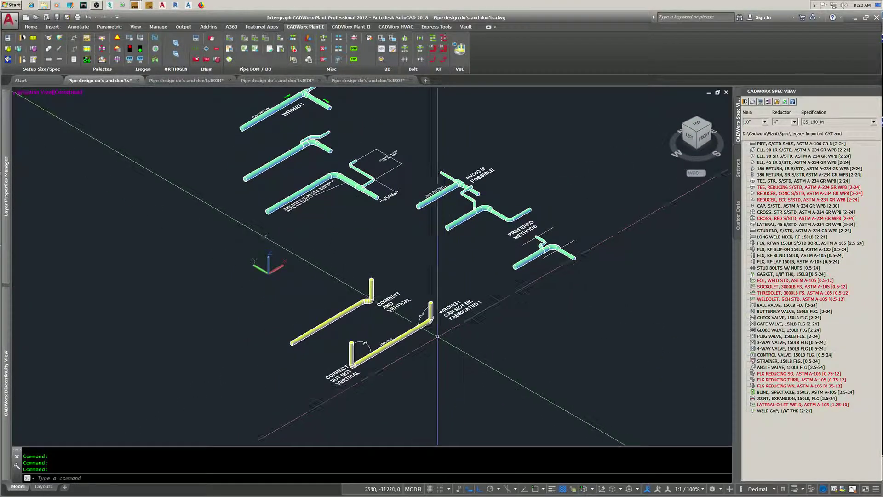
{"action": "scroll", "coordinate": [429, 328], "scroll_direction": "up", "scroll_amount": 5}
{"action": "scroll", "coordinate": [429, 328], "scroll_direction": "up", "scroll_amount": 3}
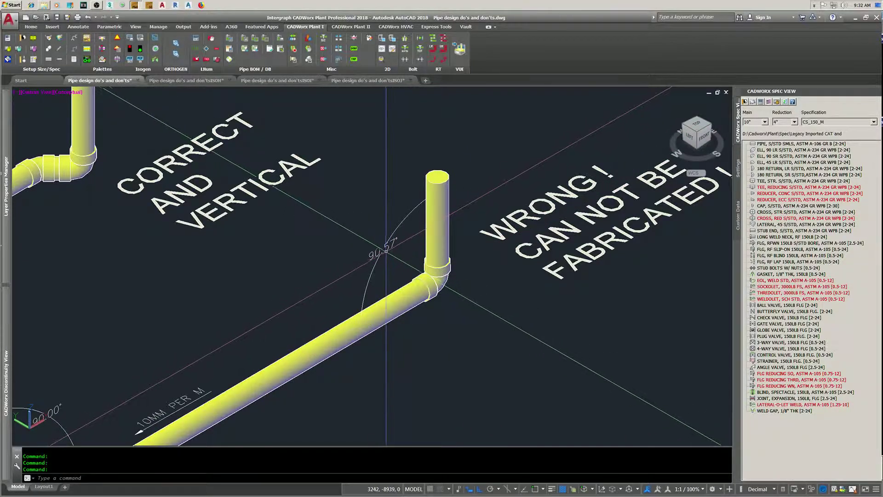
{"action": "middle_click_drag", "start_coordinate": [525, 249], "coordinate": [508, 265]}
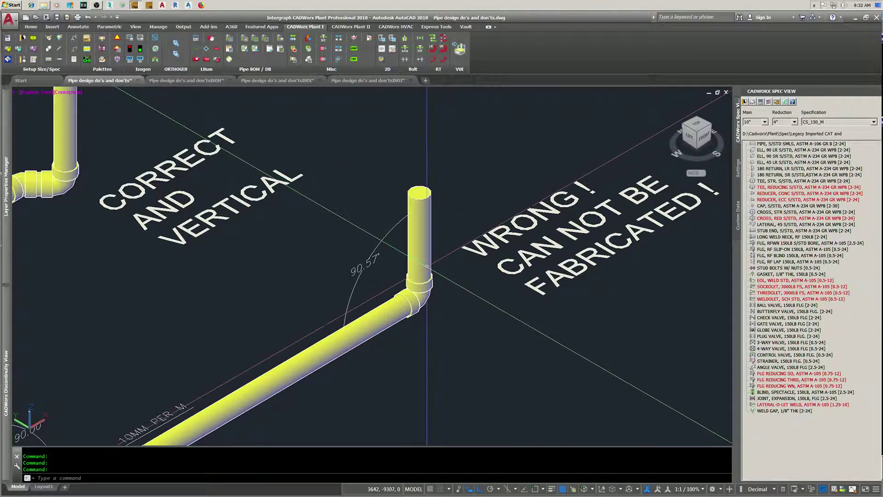
{"action": "middle_click_drag", "start_coordinate": [426, 268], "coordinate": [431, 253]}
{"action": "middle_click_drag", "start_coordinate": [318, 326], "coordinate": [541, 160]}
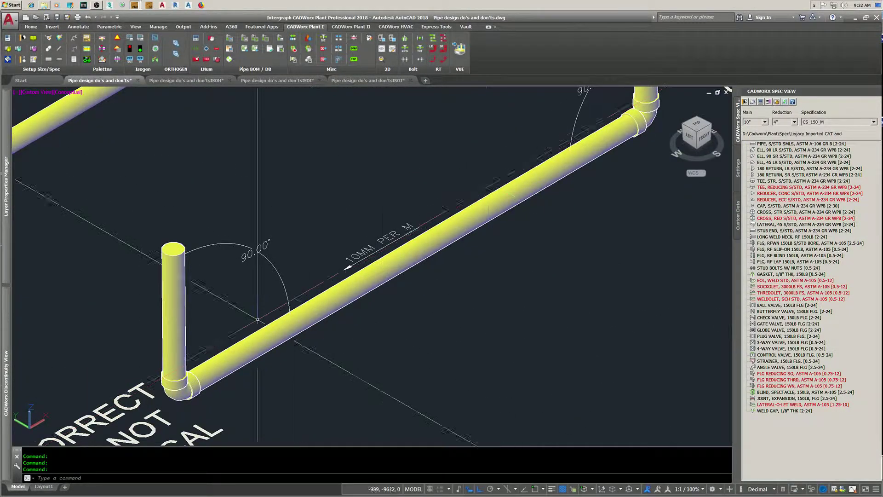
{"action": "middle_click_drag", "start_coordinate": [244, 321], "coordinate": [262, 308]}
{"action": "key", "text": "Escape"}
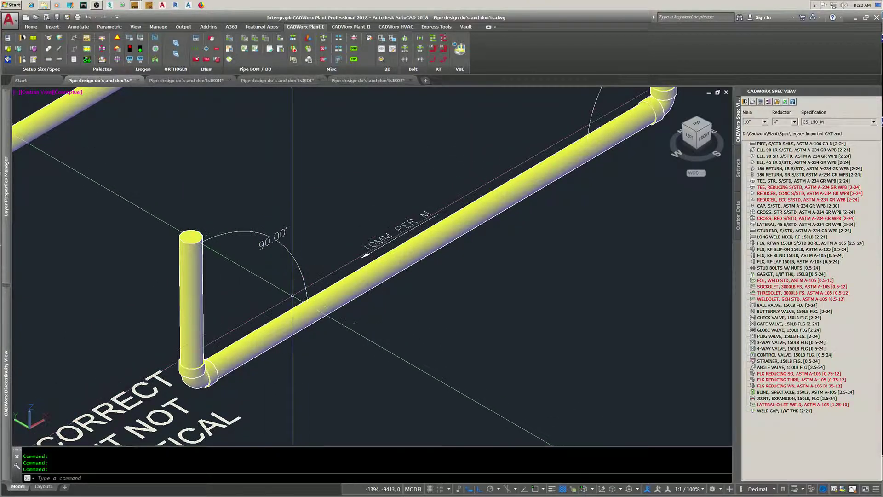
- Pan across the sloped pipe and tee examples, then open the ISO3 isometric sheet
{"action": "middle_click_drag", "start_coordinate": [183, 328], "coordinate": [213, 251]}
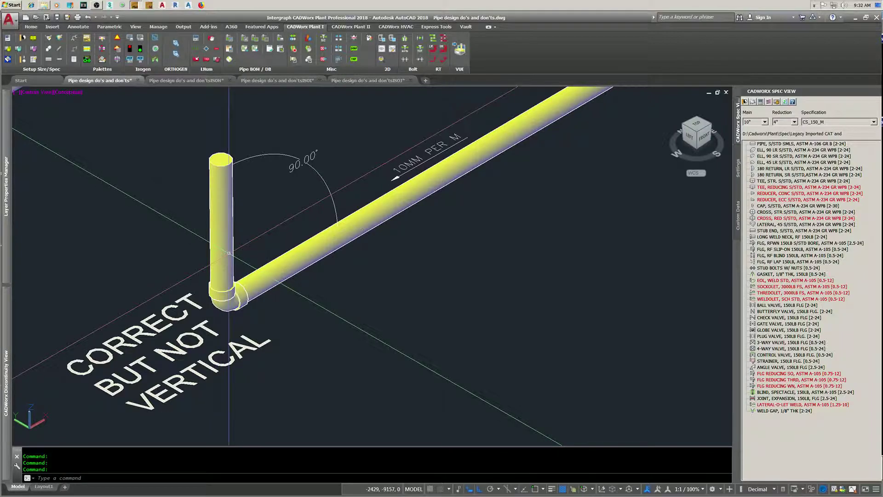
{"action": "middle_click_drag", "start_coordinate": [235, 245], "coordinate": [278, 343]}
{"action": "scroll", "coordinate": [305, 278], "scroll_direction": "down", "scroll_amount": 4}
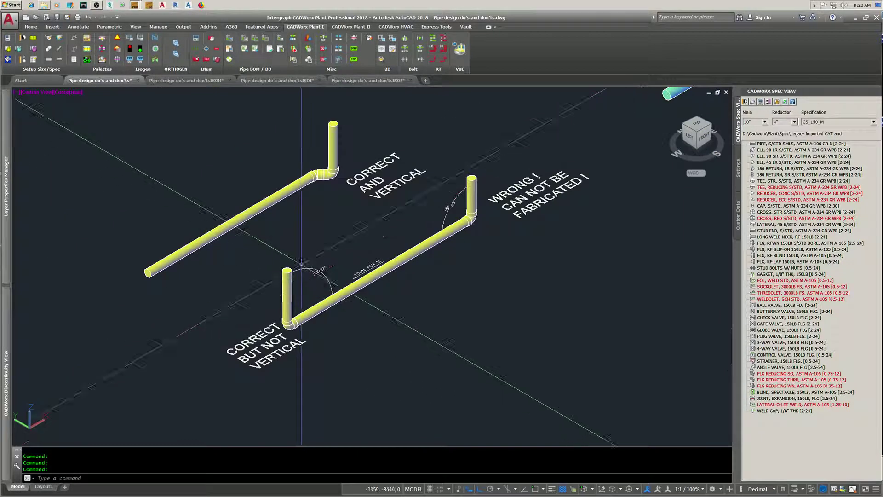
{"action": "middle_click_drag", "start_coordinate": [317, 214], "coordinate": [310, 287]}
{"action": "key", "text": "Escape"}
{"action": "scroll", "coordinate": [310, 276], "scroll_direction": "up", "scroll_amount": 3}
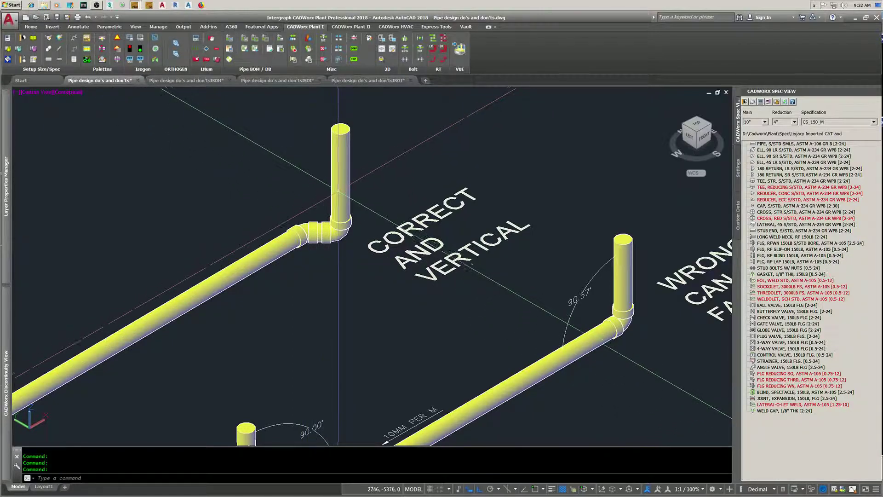
{"action": "middle_click_drag", "start_coordinate": [393, 263], "coordinate": [301, 312]}
{"action": "scroll", "coordinate": [391, 276], "scroll_direction": "down", "scroll_amount": 4}
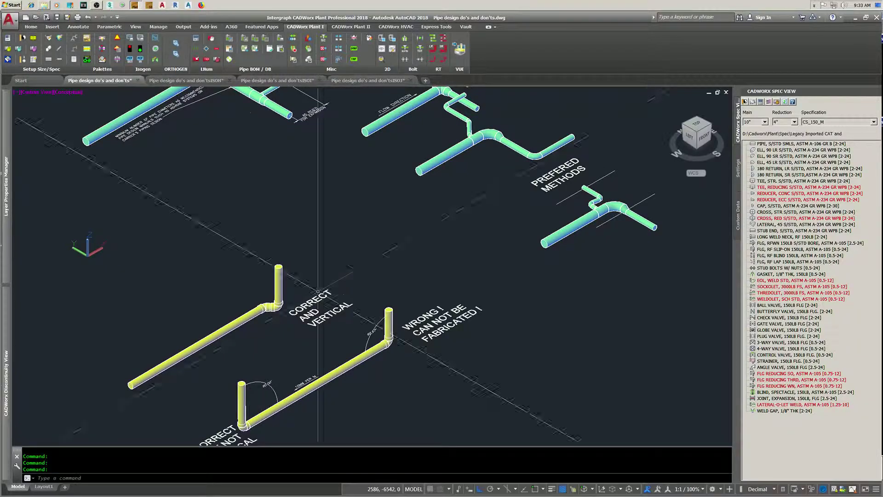
{"action": "middle_click_drag", "start_coordinate": [359, 239], "coordinate": [325, 282]}
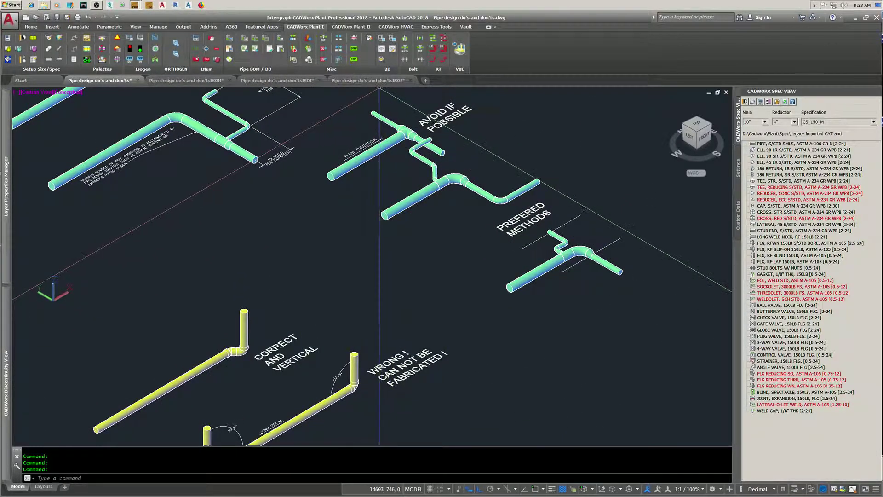
{"action": "left_click", "coordinate": [384, 82]}
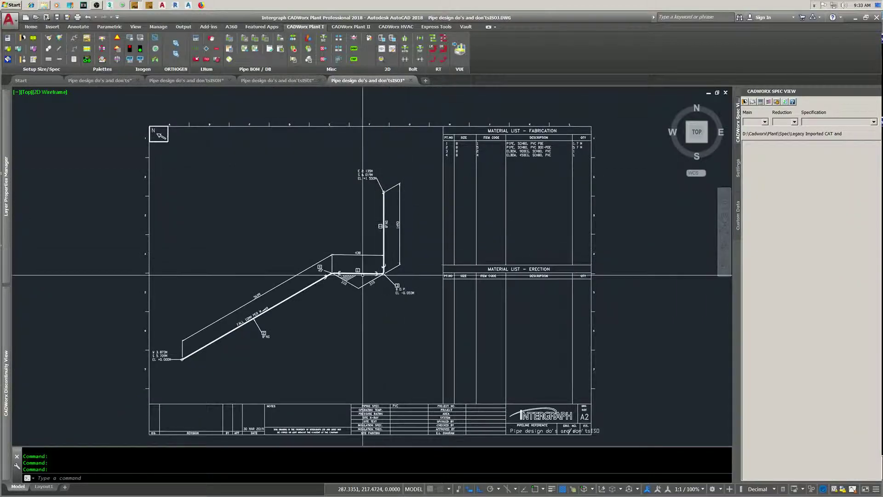
- Zoom and pan around the elbow detail on the ISO3 isometric sheet
{"action": "scroll", "coordinate": [342, 275], "scroll_direction": "up", "scroll_amount": 5}
{"action": "middle_click_drag", "start_coordinate": [324, 255], "coordinate": [391, 246]}
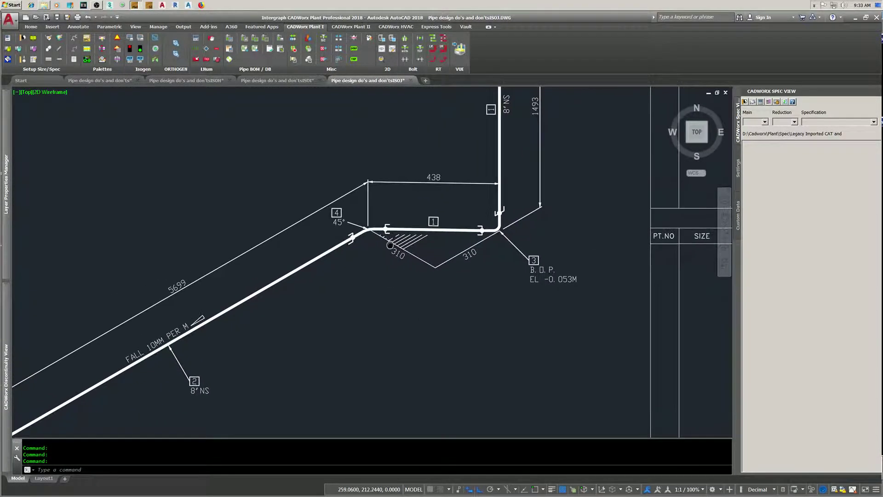
{"action": "scroll", "coordinate": [467, 218], "scroll_direction": "down", "scroll_amount": 2}
{"action": "middle_click_drag", "start_coordinate": [469, 217], "coordinate": [467, 252]}
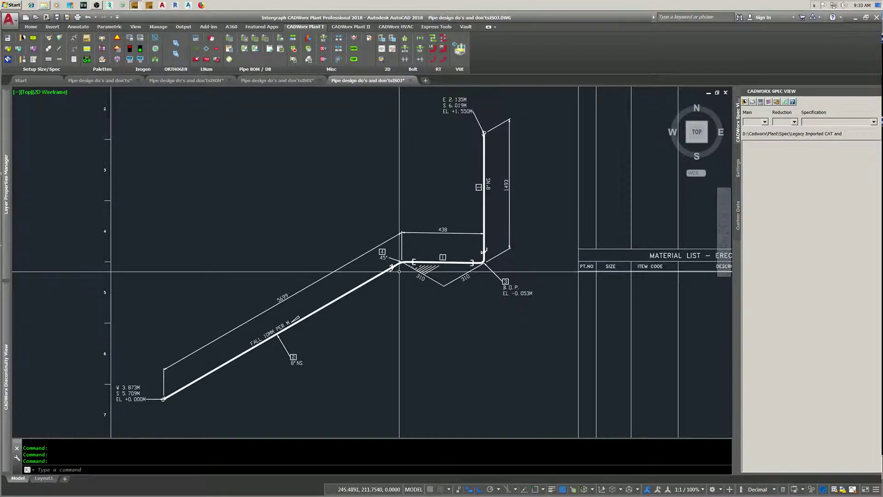
{"action": "scroll", "coordinate": [399, 268], "scroll_direction": "up", "scroll_amount": 2}
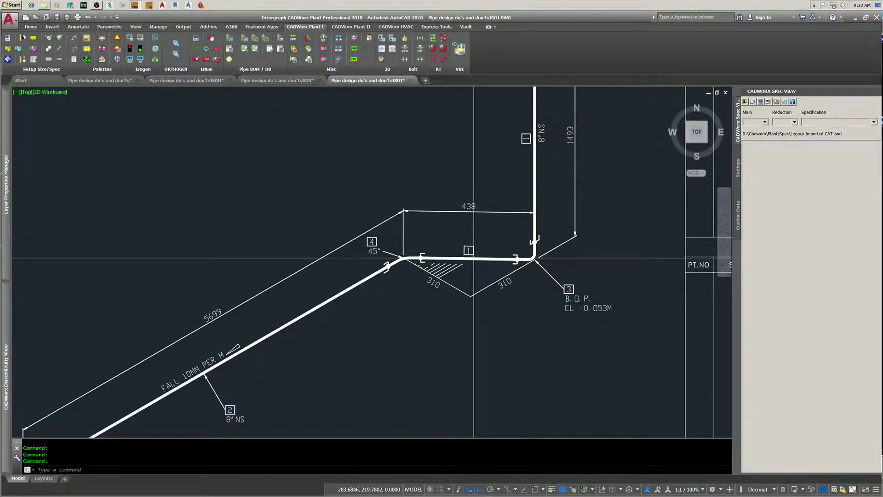
{"action": "scroll", "coordinate": [473, 257], "scroll_direction": "down", "scroll_amount": 3}
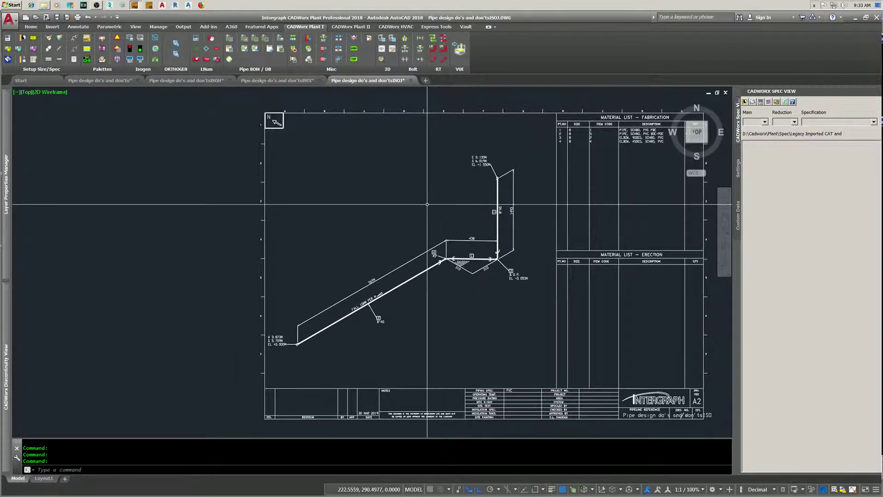
- Review the ISOI isometric sheet, then return to the main pipe model drawing
{"action": "left_click", "coordinate": [291, 81]}
{"action": "mouse_move", "coordinate": [440, 291]}
{"action": "middle_mouse_down"}
{"action": "mouse_move", "coordinate": [470, 224]}
{"action": "mouse_move", "coordinate": [467, 248]}
{"action": "middle_mouse_up"}
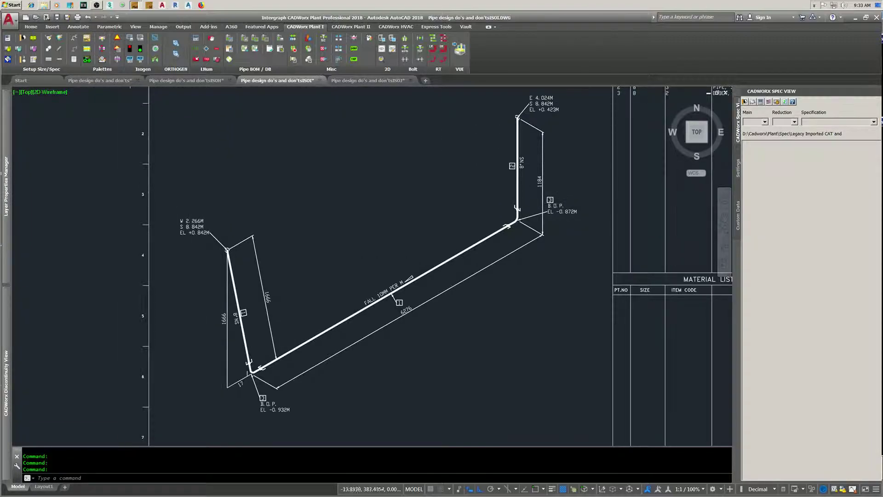
{"action": "left_click", "coordinate": [109, 82]}
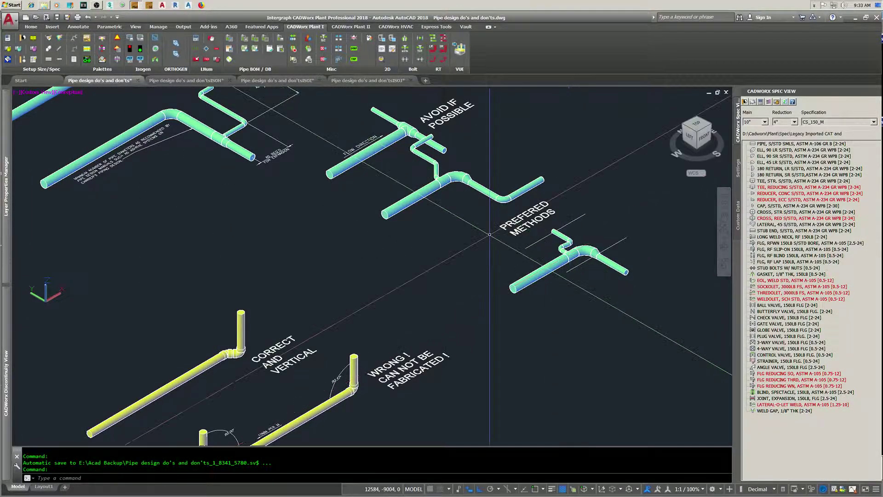
- Open the ISOH sheet showing the 10" run with 10X6 and 10X4 branches
{"action": "left_click", "coordinate": [198, 85]}
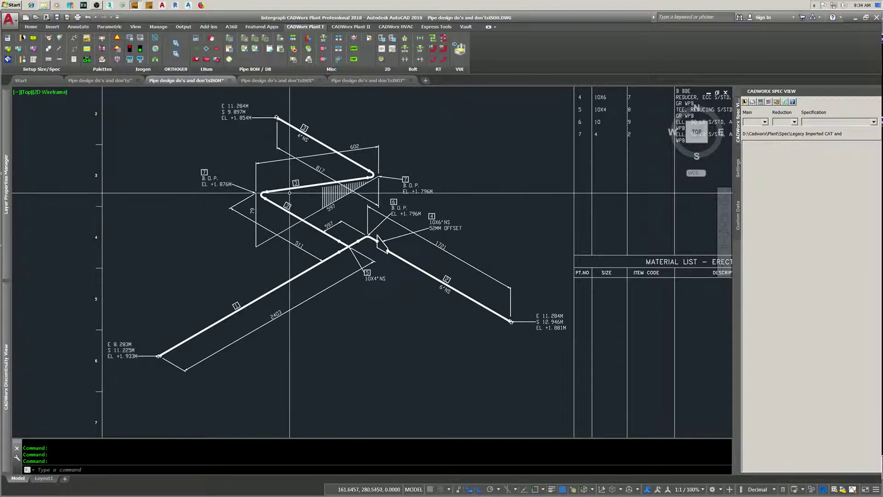
- Zoom out the ISOH sheet, return to the 3D model, and frame all tee and sloped-pipe runs
{"action": "middle_click_drag", "start_coordinate": [298, 183], "coordinate": [298, 182]}
{"action": "scroll", "coordinate": [298, 182], "scroll_direction": "down", "scroll_amount": 2}
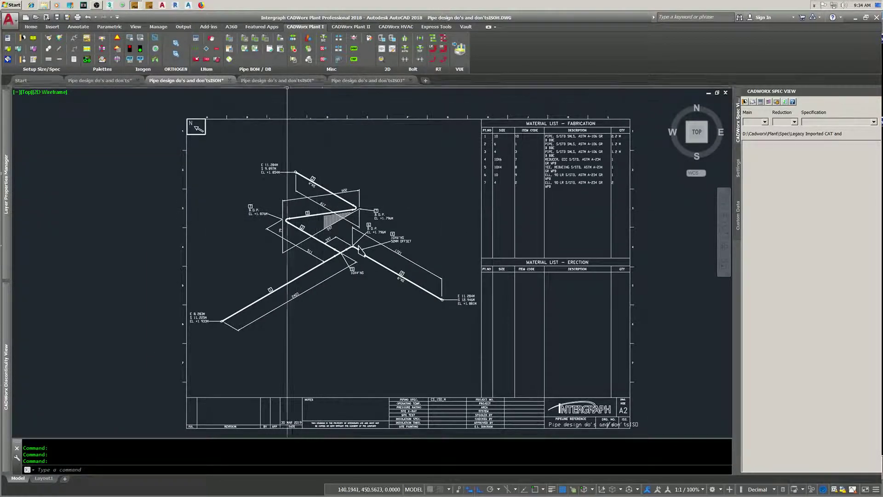
{"action": "left_click", "coordinate": [113, 81]}
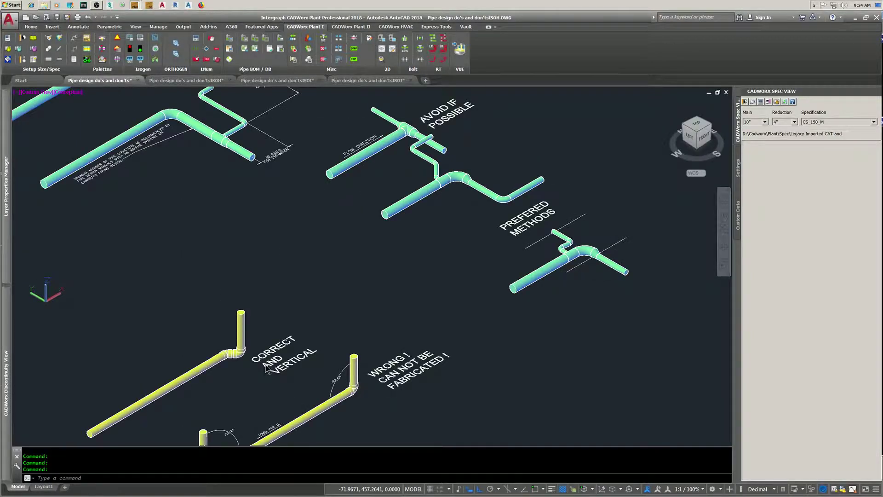
{"action": "scroll", "coordinate": [303, 289], "scroll_direction": "down", "scroll_amount": 2}
{"action": "middle_click_drag", "start_coordinate": [283, 382], "coordinate": [244, 306]}
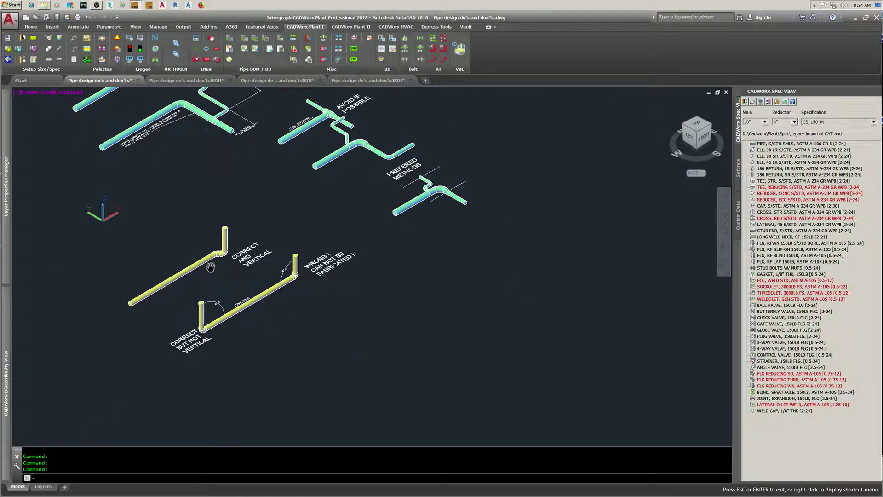
{"action": "scroll", "coordinate": [210, 267], "scroll_direction": "up", "scroll_amount": 1}
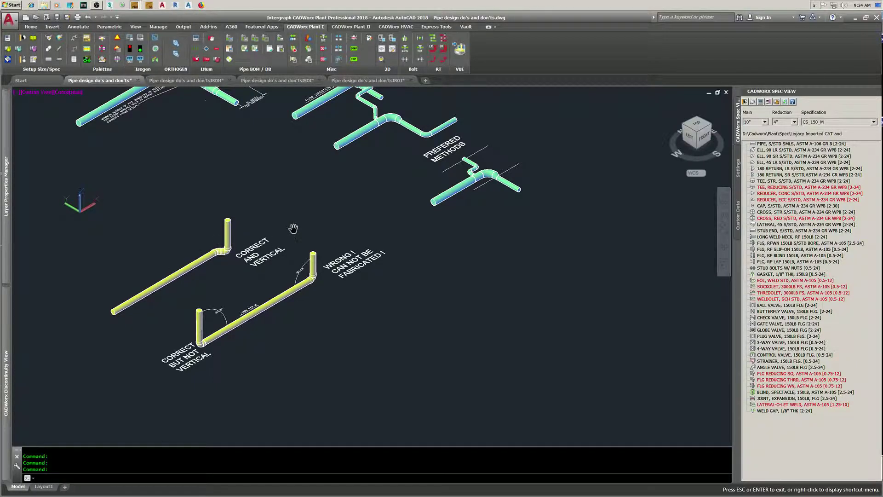
{"action": "mouse_move", "coordinate": [293, 229]}
{"action": "middle_mouse_down"}
{"action": "mouse_move", "coordinate": [386, 246]}
{"action": "mouse_move", "coordinate": [408, 296]}
{"action": "middle_mouse_up"}
{"action": "scroll", "coordinate": [388, 232], "scroll_direction": "down", "scroll_amount": 1}
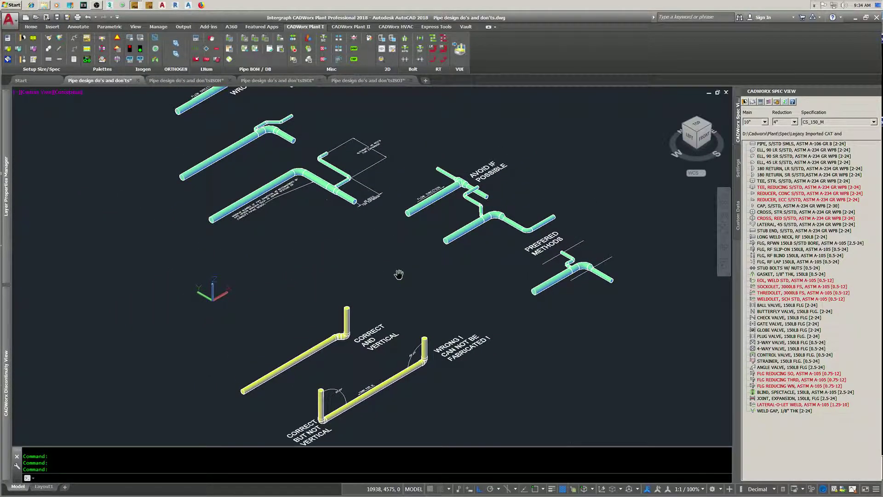
{"action": "scroll", "coordinate": [398, 274], "scroll_direction": "down", "scroll_amount": 1}
{"action": "middle_click_drag", "start_coordinate": [382, 233], "coordinate": [402, 282]}
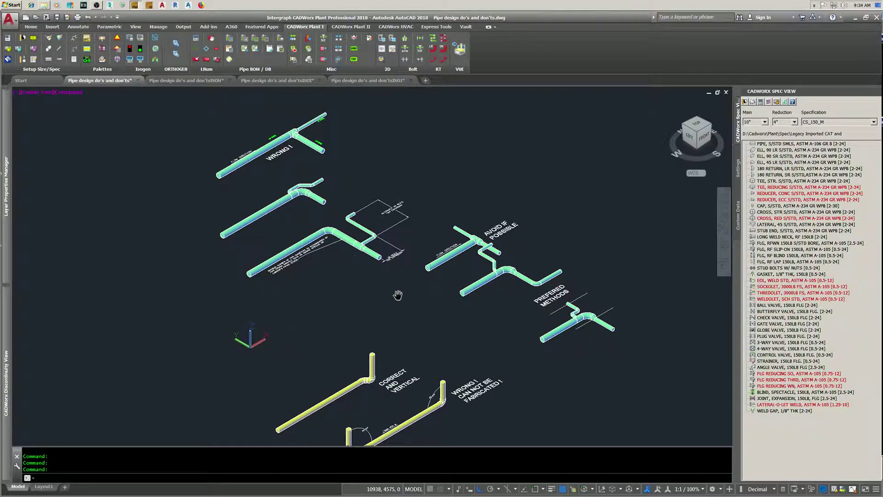